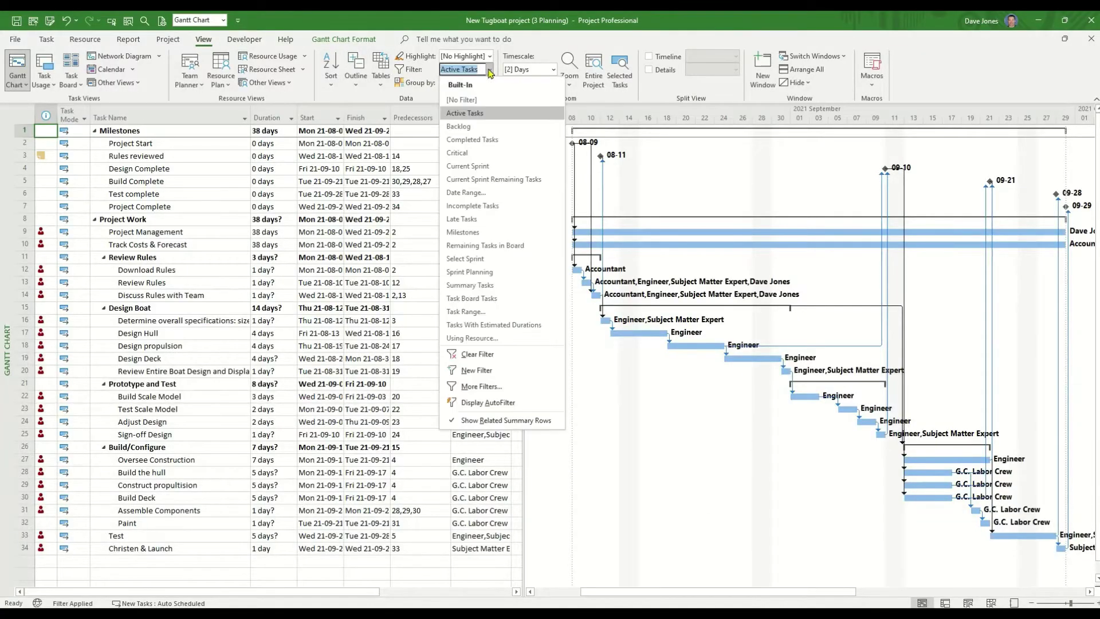
# - Preview the Critical, Milestones and Summary Tasks built-in filters, then remove the filter to show all tasks
pyautogui.click(456, 153)
pyautogui.click(489, 69)
pyautogui.click(463, 232)
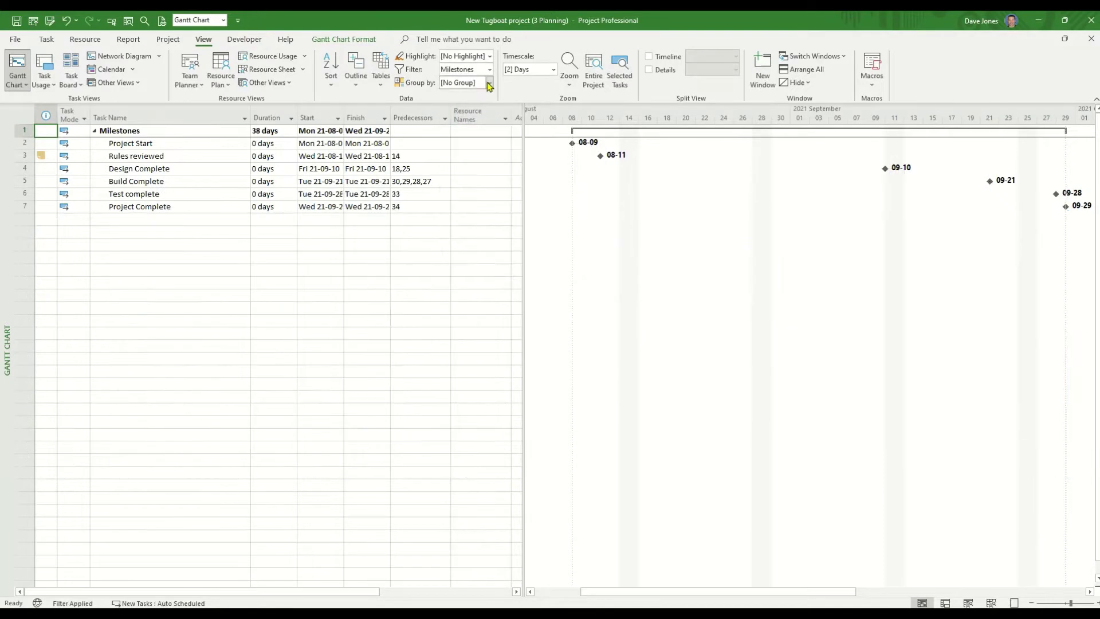
pyautogui.click(490, 69)
pyautogui.click(477, 284)
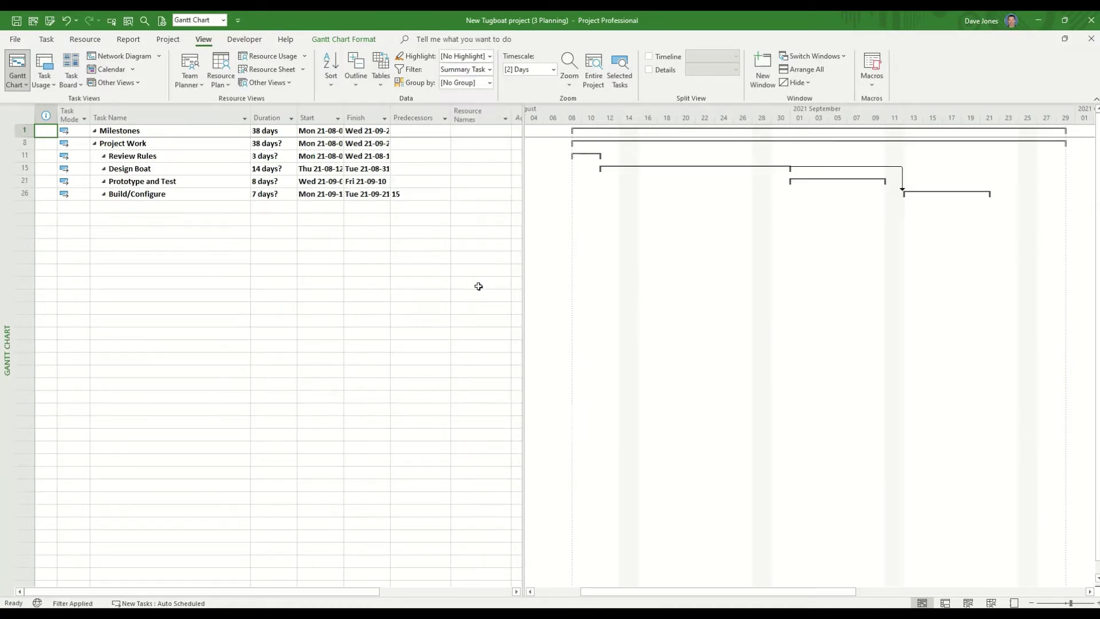
pyautogui.click(489, 69)
pyautogui.click(462, 100)
# - Filter the Resource Names column to the Accountant, then restore all resources
pyautogui.click(505, 118)
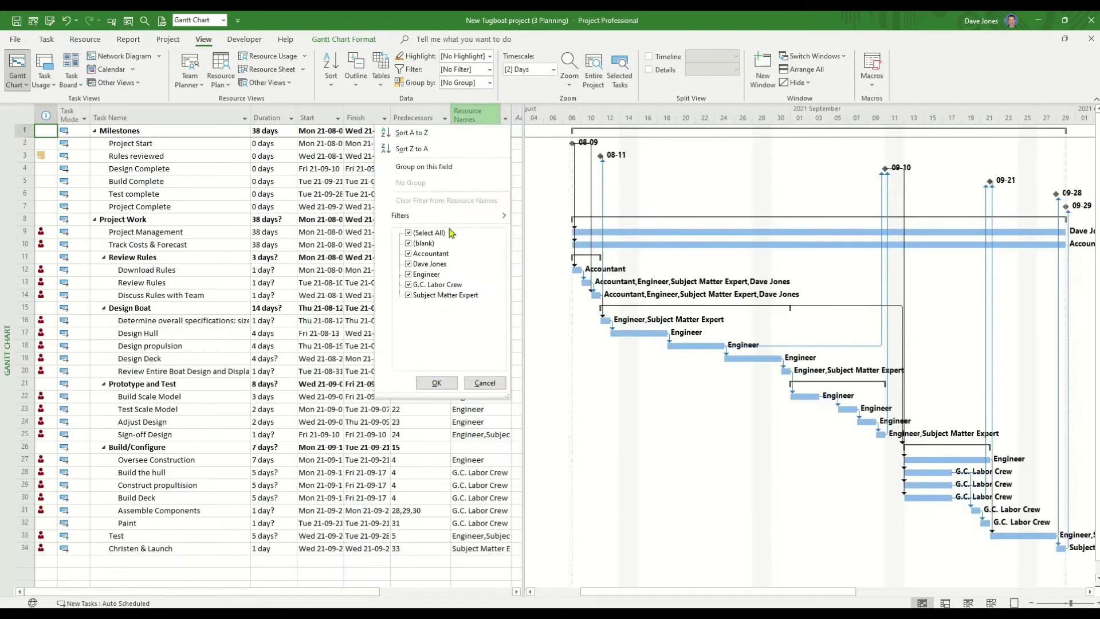
pyautogui.click(436, 384)
pyautogui.click(505, 118)
pyautogui.click(413, 229)
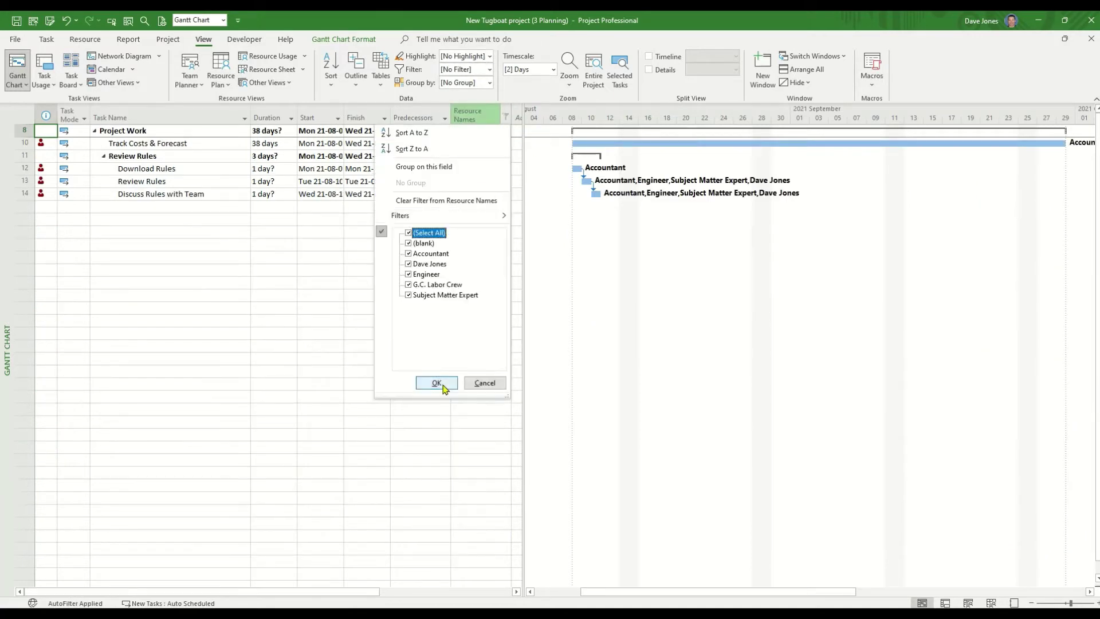
# - Filter the Duration column to tasks lasting one week or longer
pyautogui.click(437, 384)
pyautogui.click(291, 117)
pyautogui.click(337, 247)
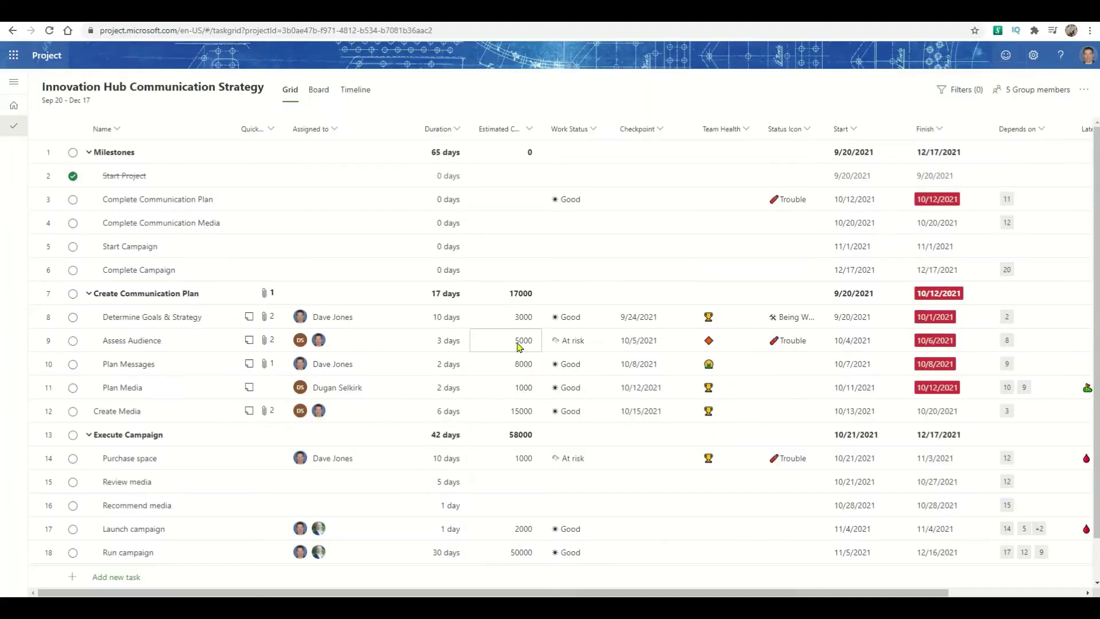
# - Clear the keyword filter and show only tasks with a Late finish date
pyautogui.click(961, 92)
pyautogui.write('communic')
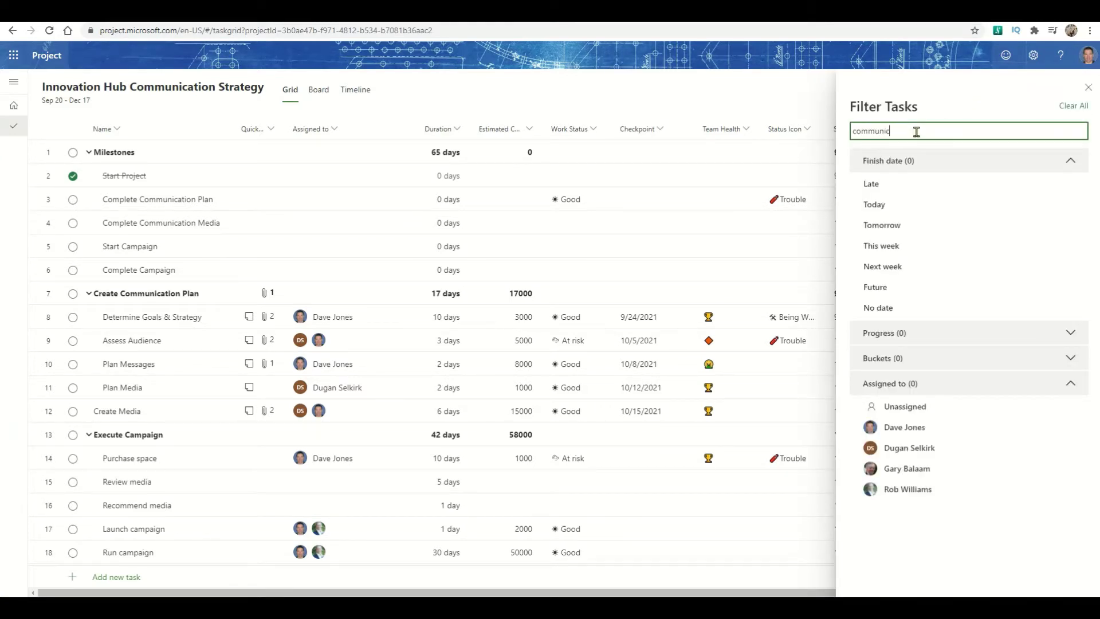
pyautogui.write('ation')
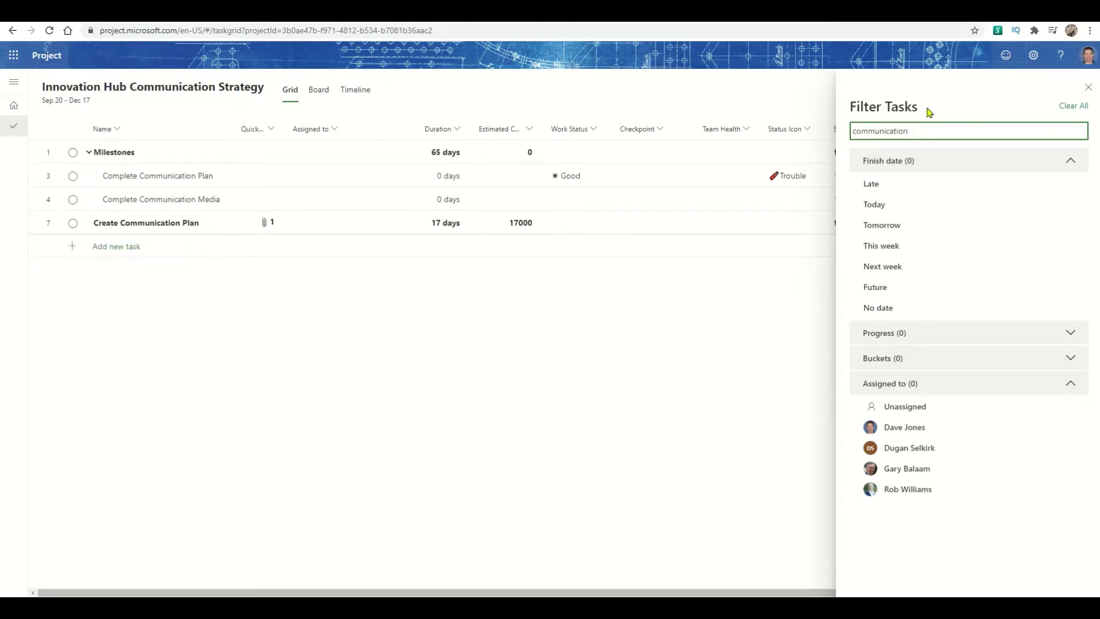
pyautogui.click(1070, 108)
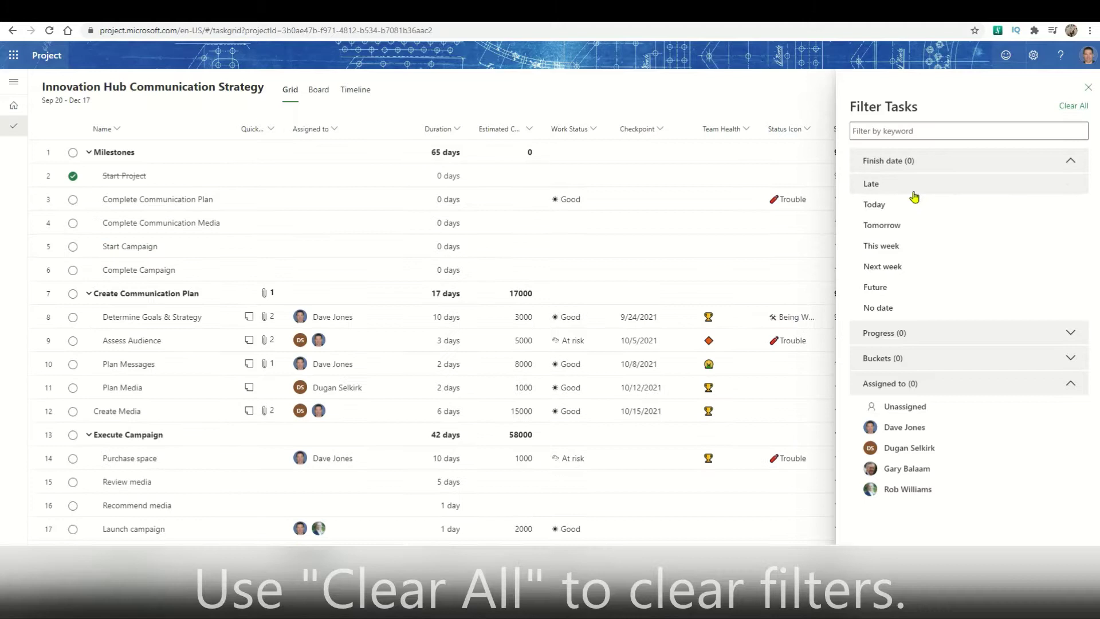
pyautogui.click(895, 186)
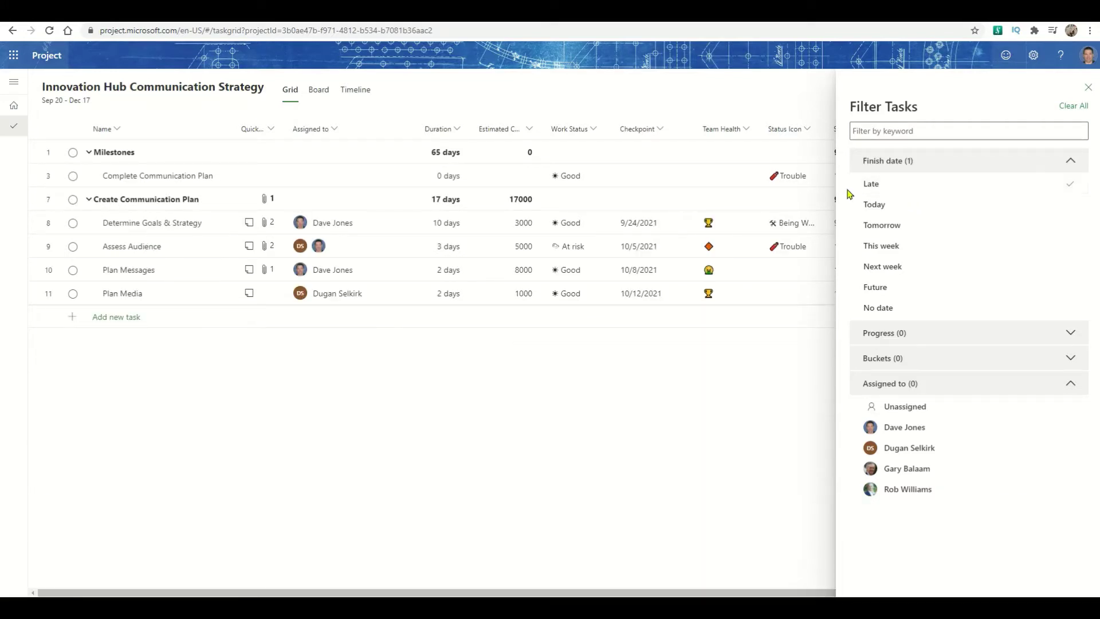
pyautogui.click(1088, 92)
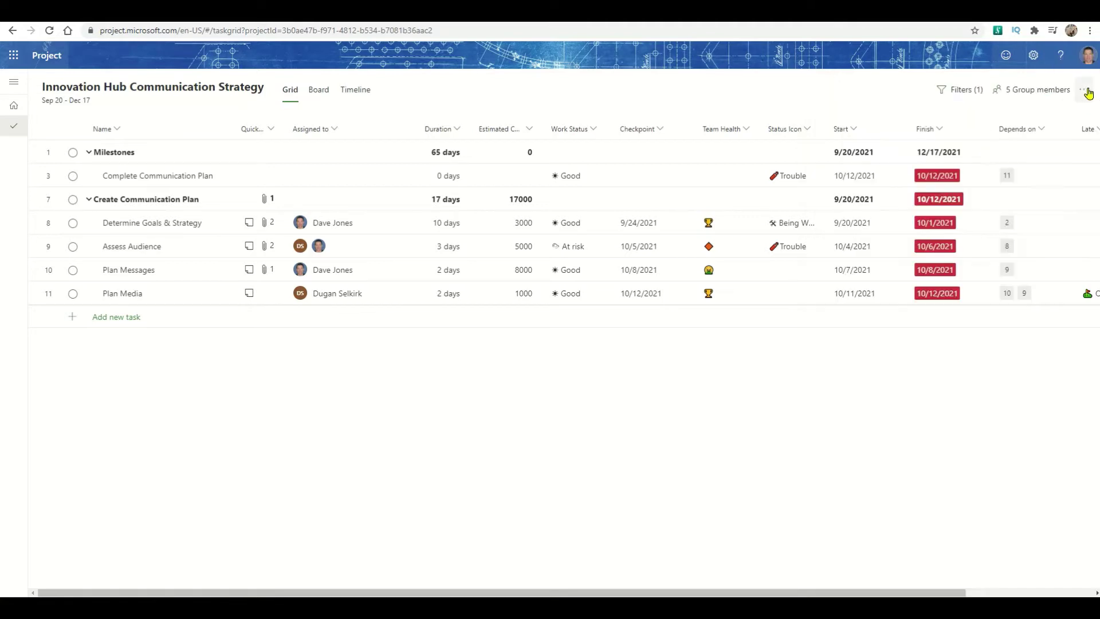
pyautogui.click(962, 90)
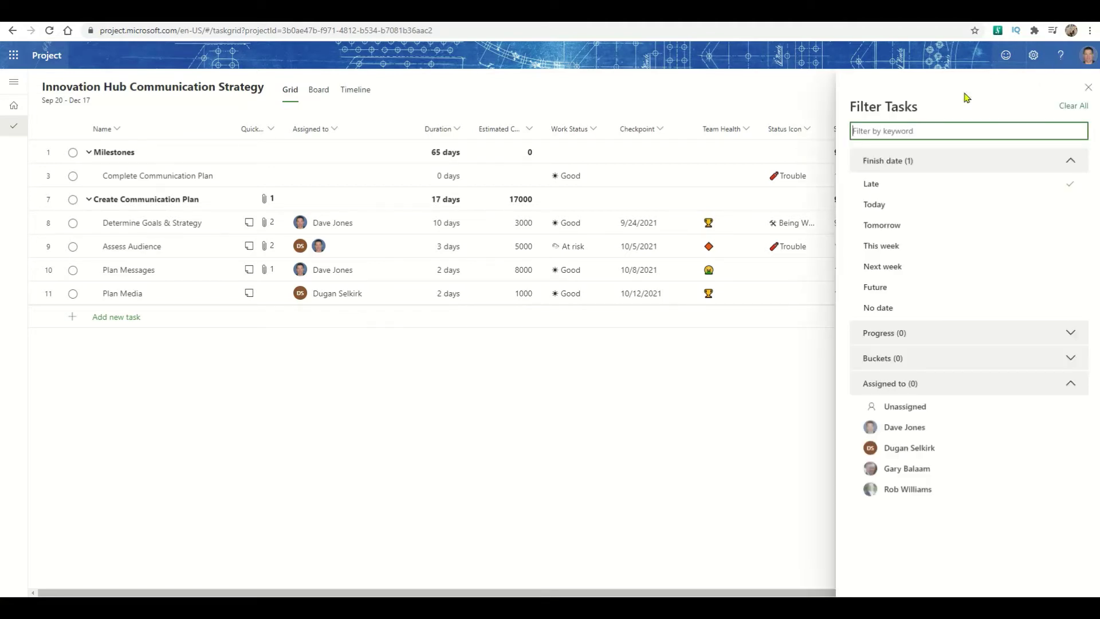
pyautogui.click(912, 430)
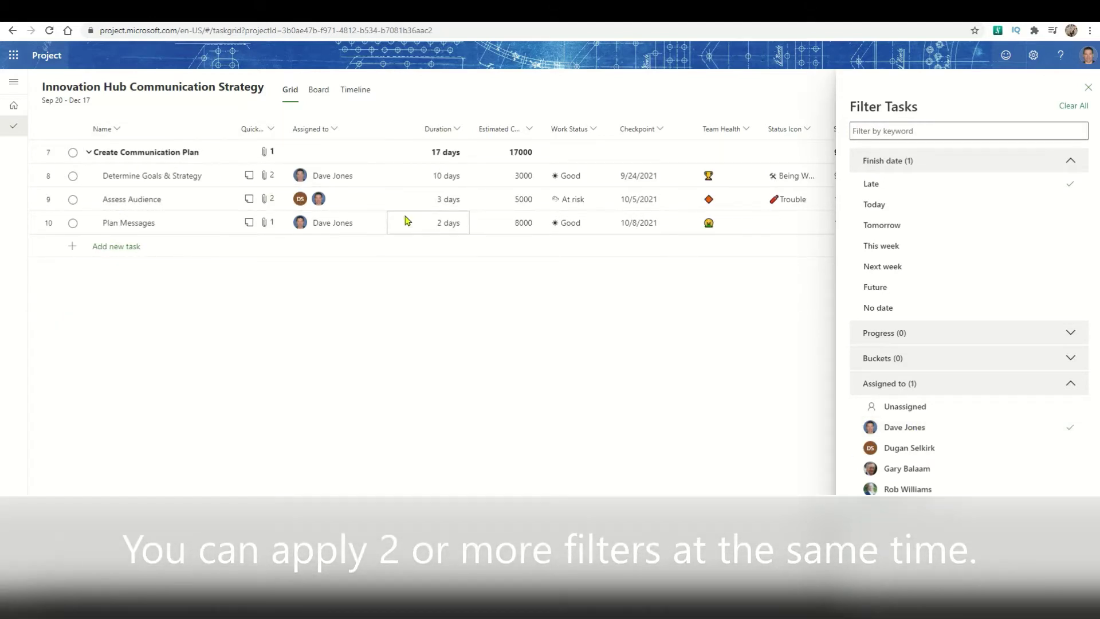
pyautogui.click(1074, 107)
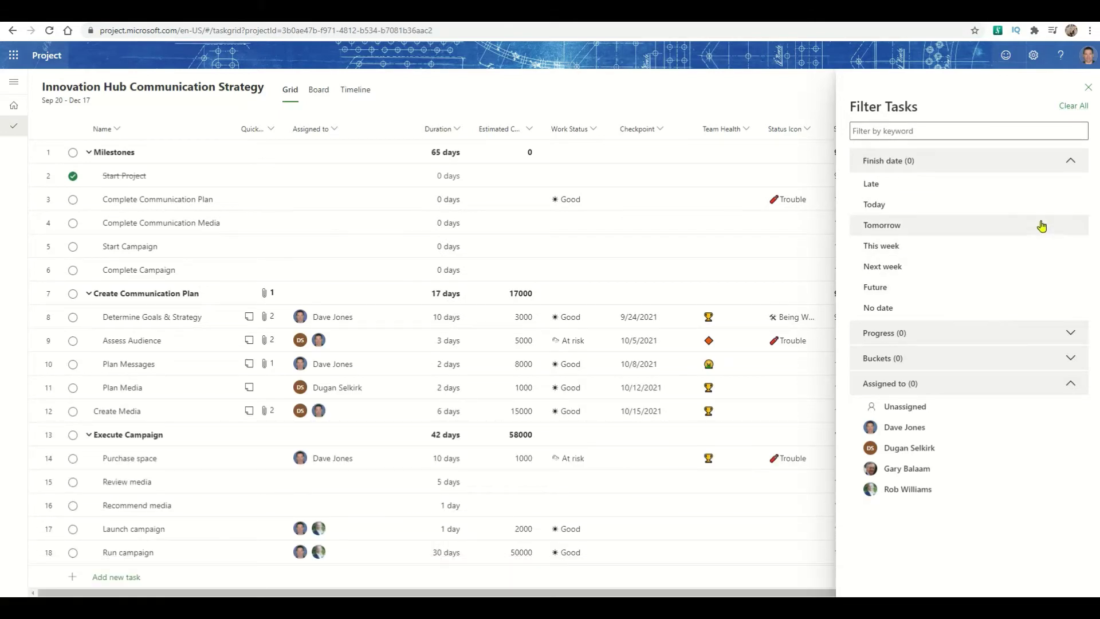
# - Show only In progress tasks, then clear all filters
pyautogui.click(1071, 337)
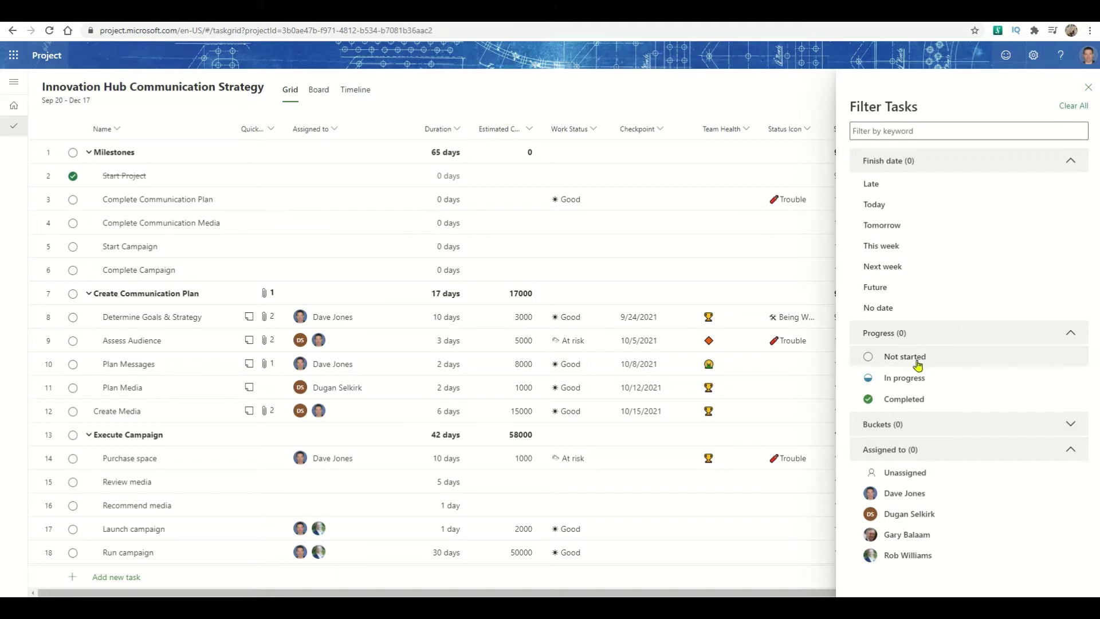
pyautogui.click(907, 382)
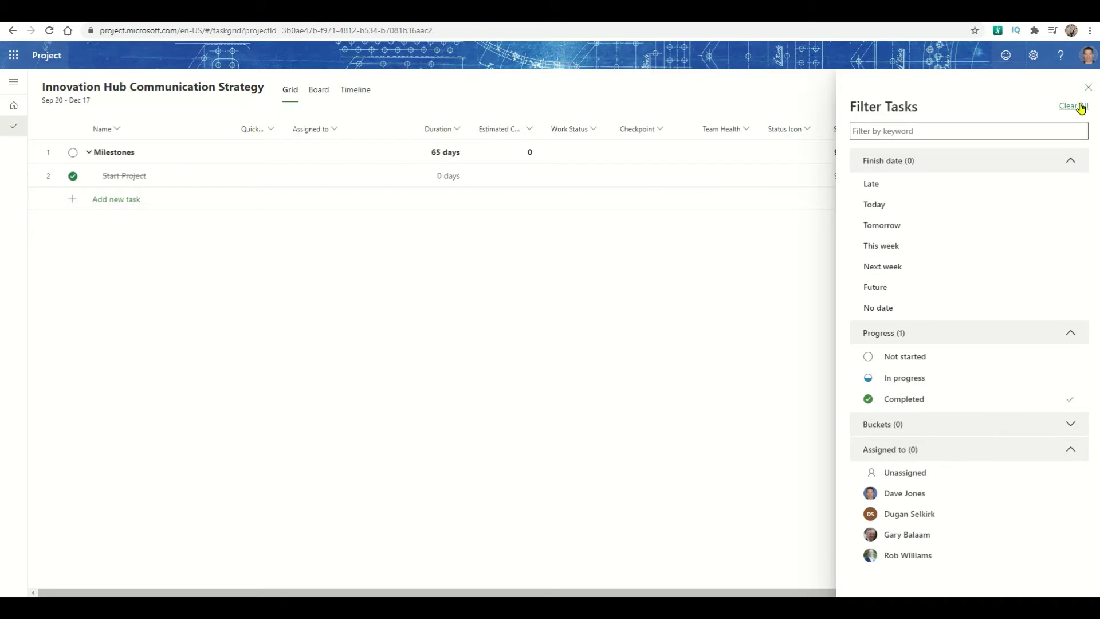
pyautogui.click(1080, 106)
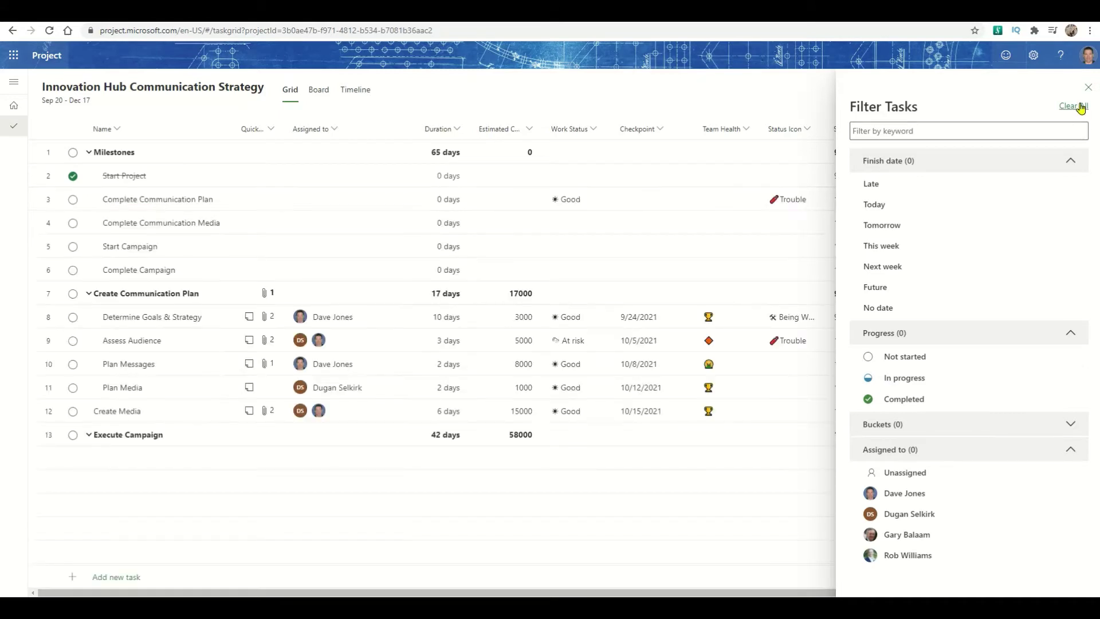
# - Show only tasks in the 'Great ideas, but how?' bucket, then clear all filters
pyautogui.click(1073, 427)
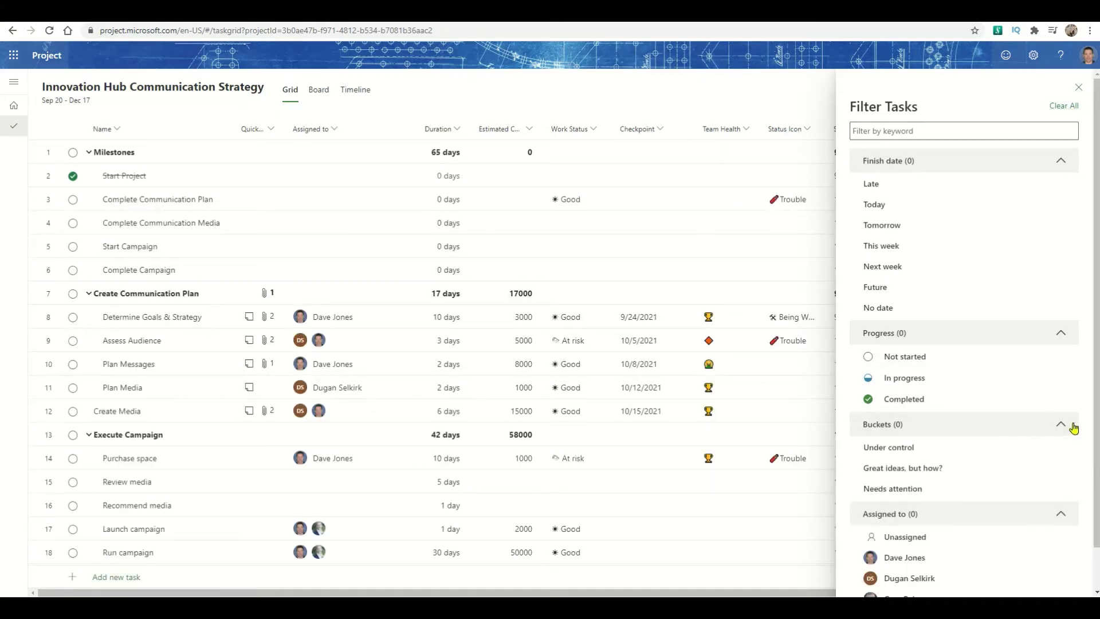
pyautogui.click(956, 481)
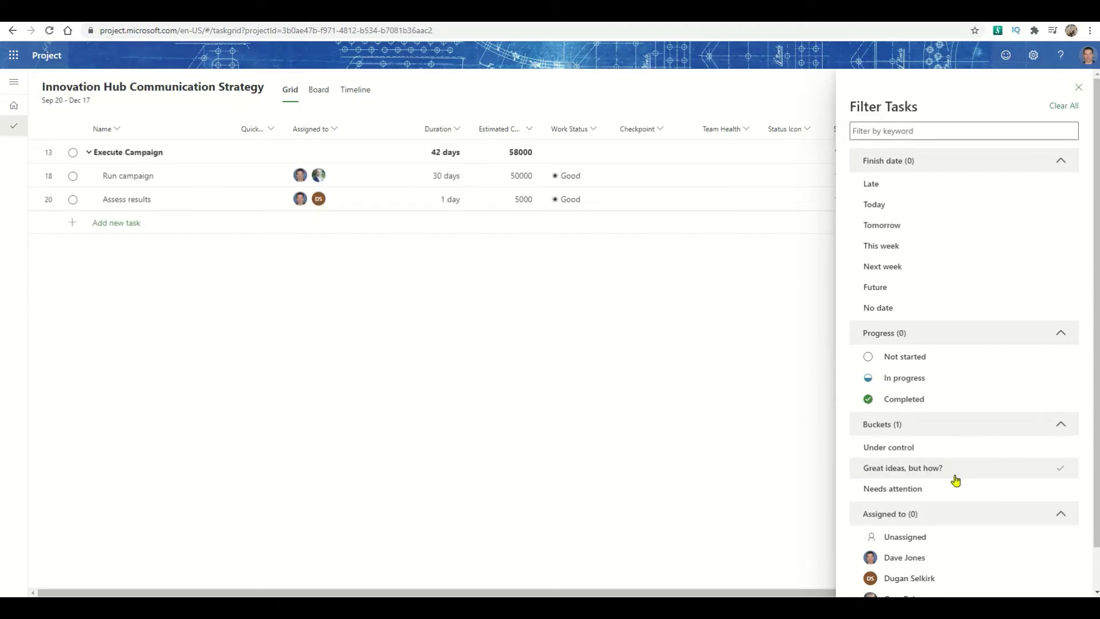
pyautogui.click(1064, 106)
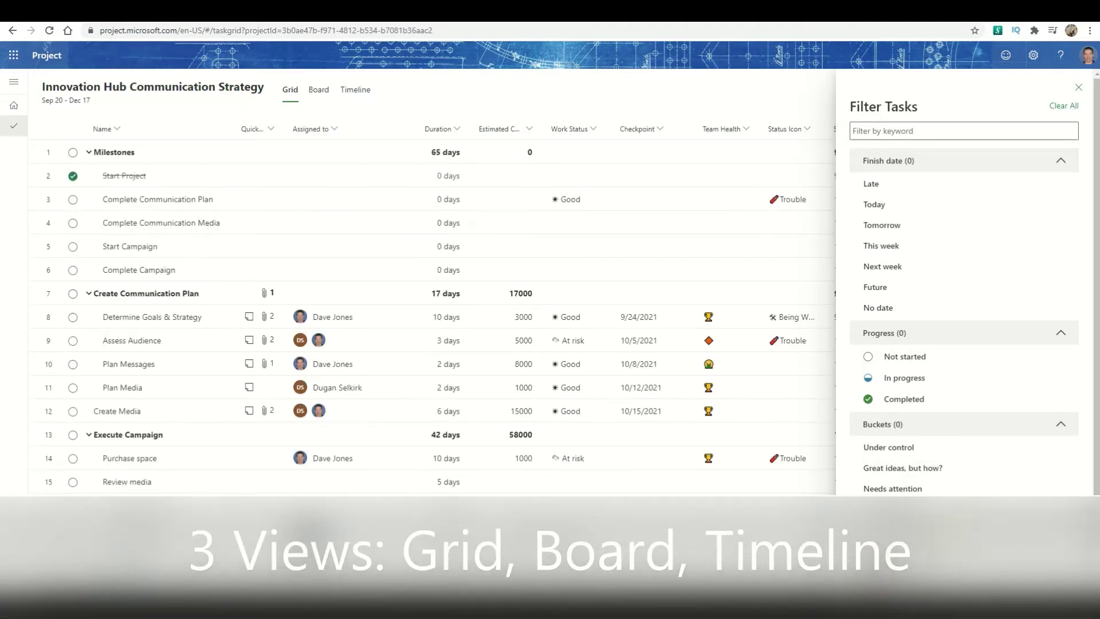
pyautogui.scroll(-1, 964, 284)
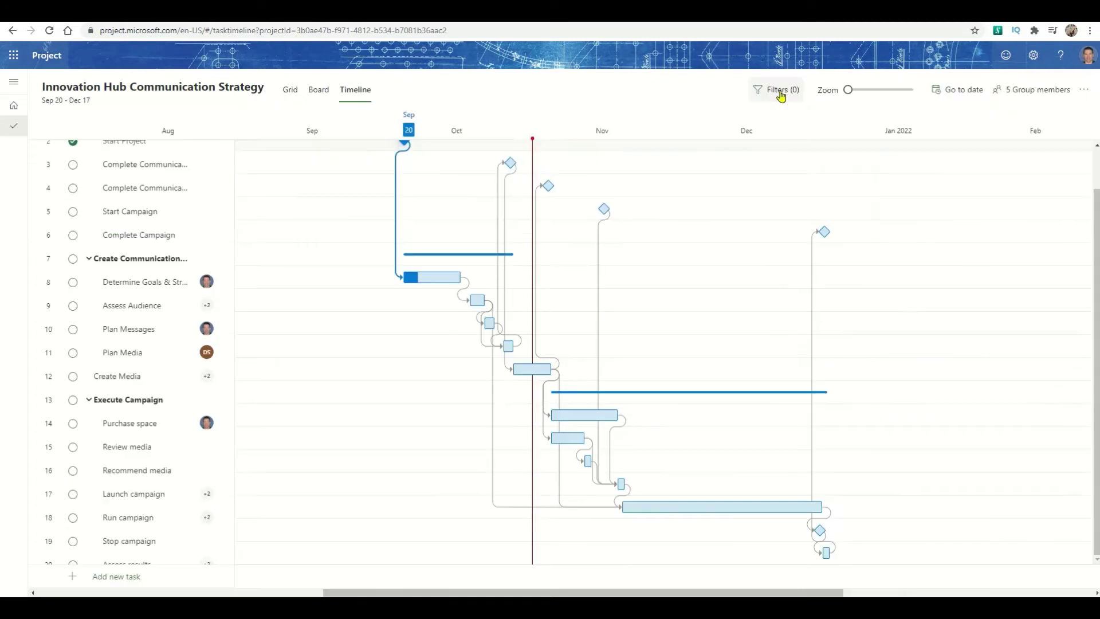
# - Highlight the critical path on the timeline and view the full result
pyautogui.click(779, 91)
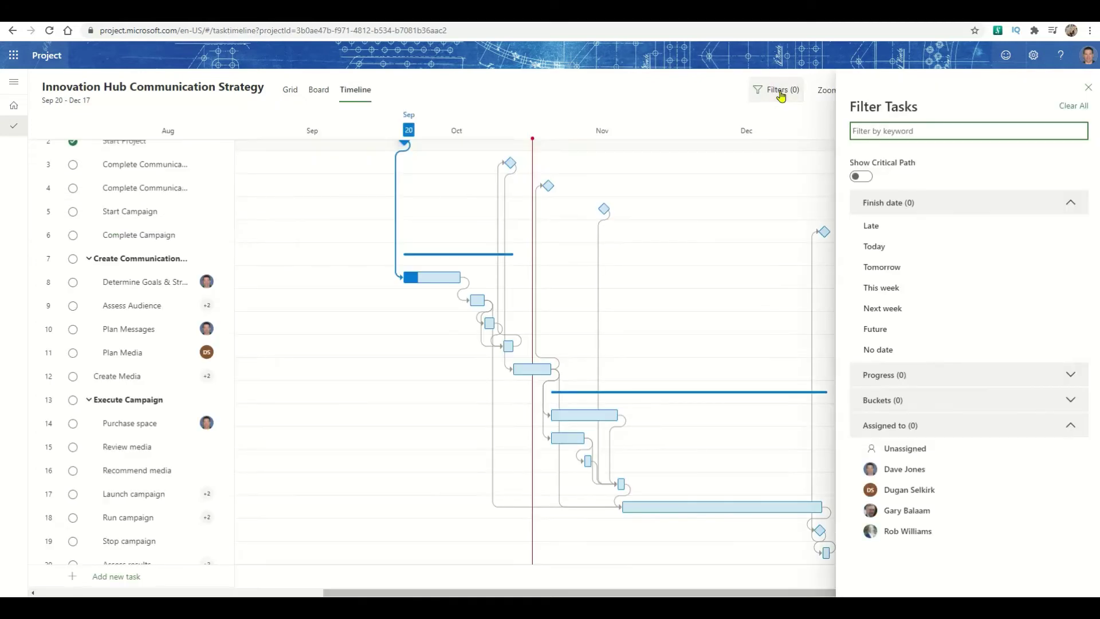
pyautogui.click(860, 177)
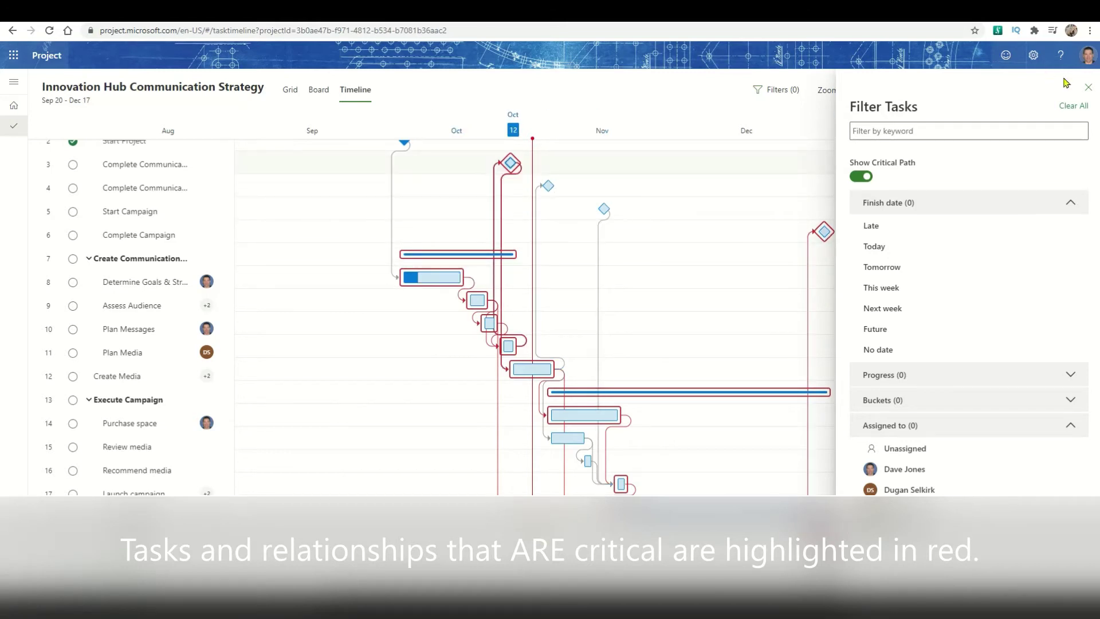
pyautogui.click(1089, 87)
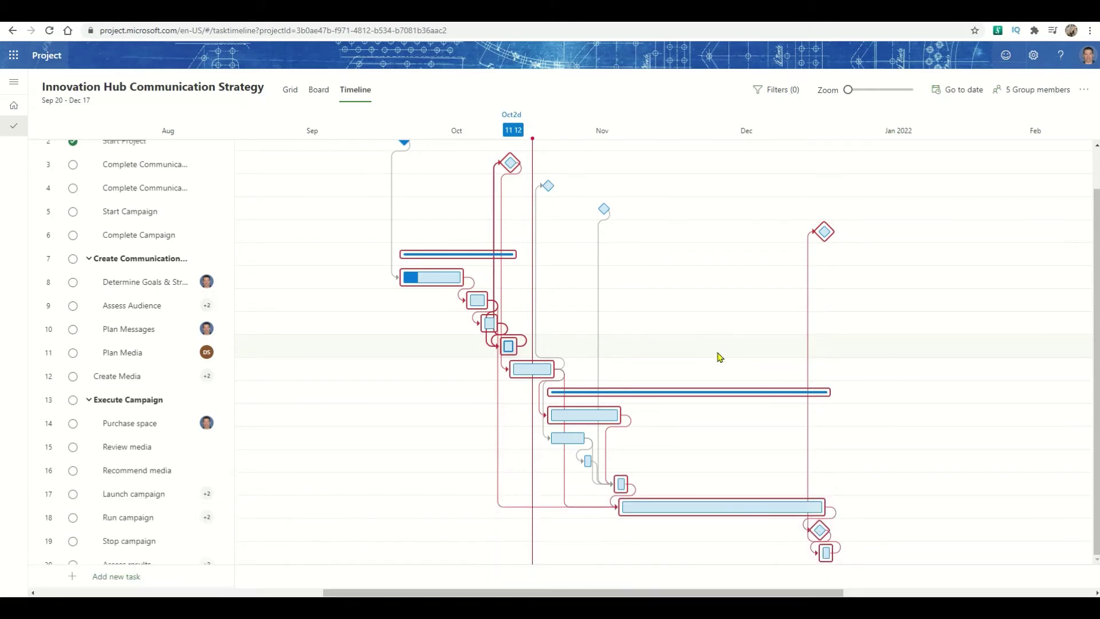
# - Turn critical path highlighting off again and close the Filter Tasks pane
pyautogui.click(784, 92)
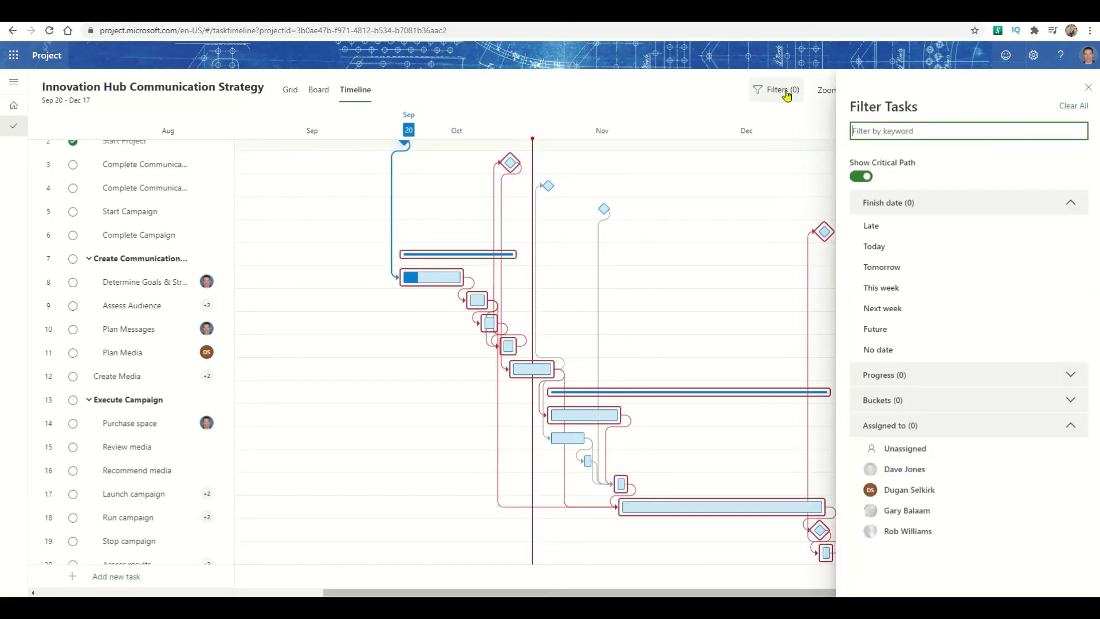
pyautogui.click(856, 178)
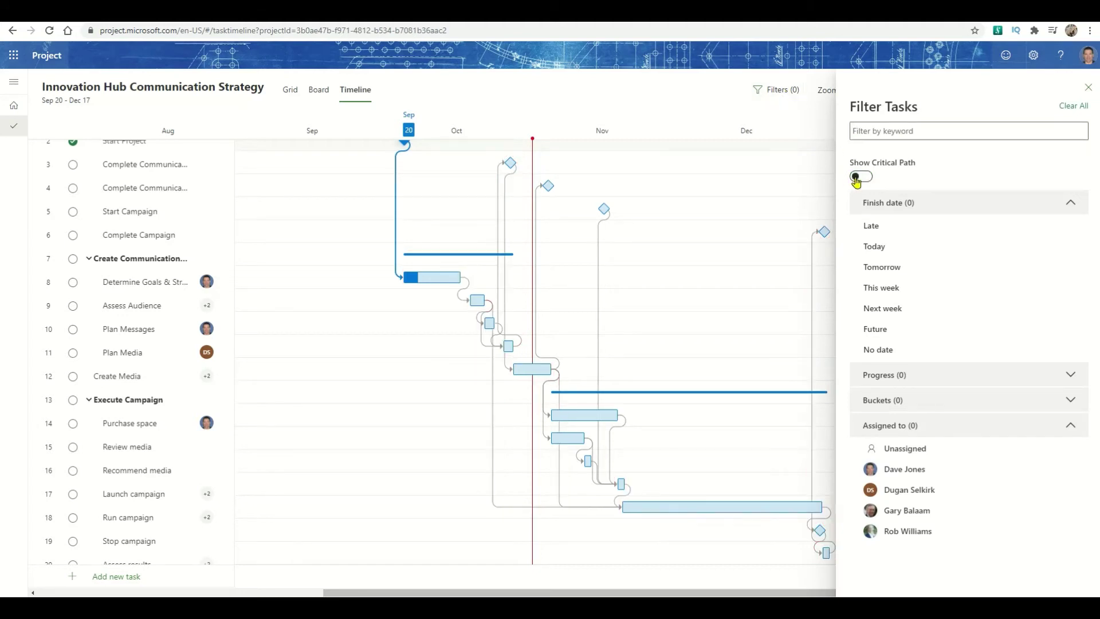
pyautogui.click(1090, 89)
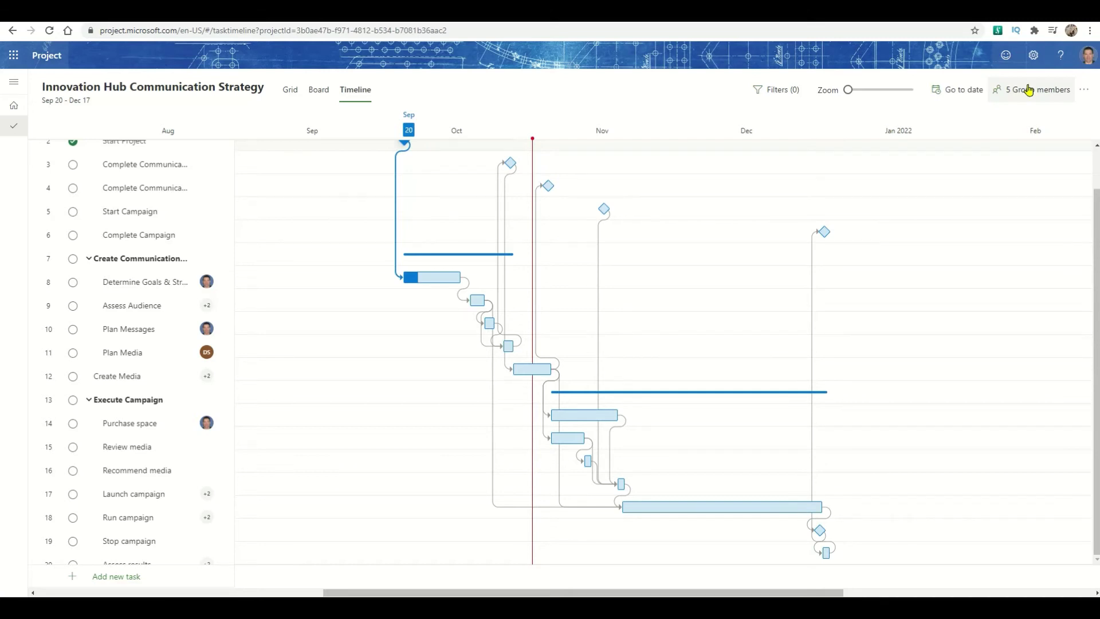
# - Filter the timeline to the demo team member's tasks, then reopen the filter options
pyautogui.click(773, 91)
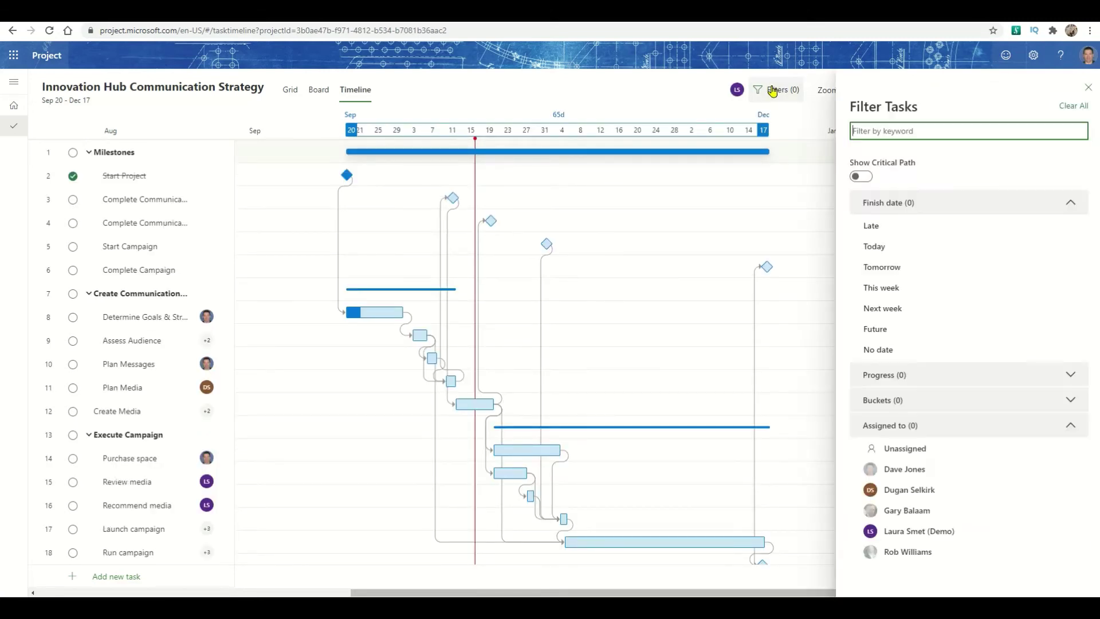
pyautogui.click(904, 532)
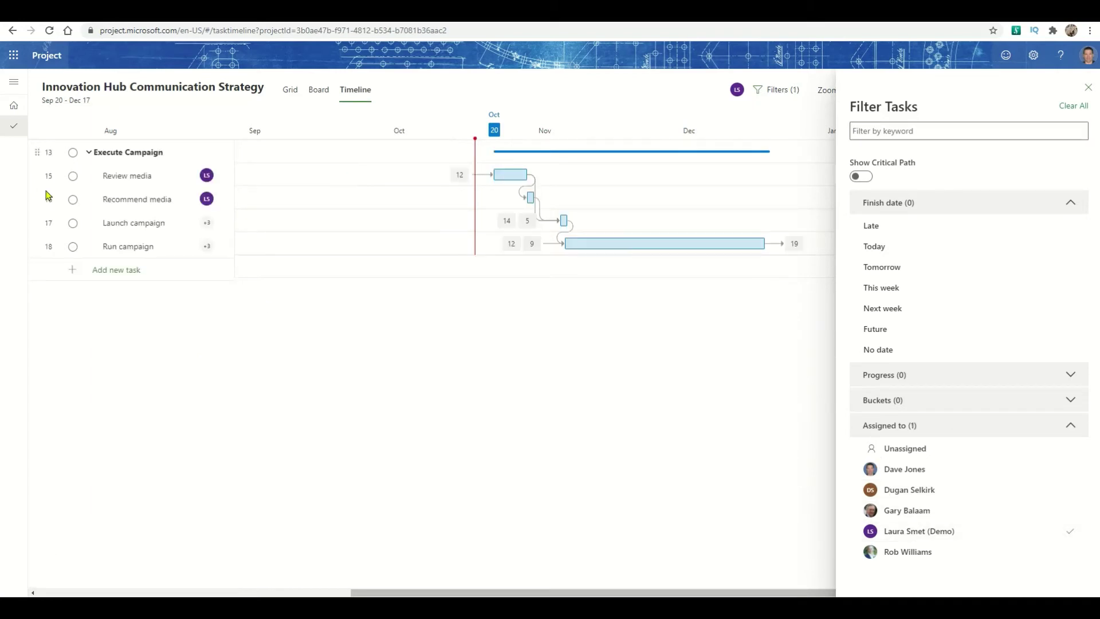
pyautogui.click(1088, 91)
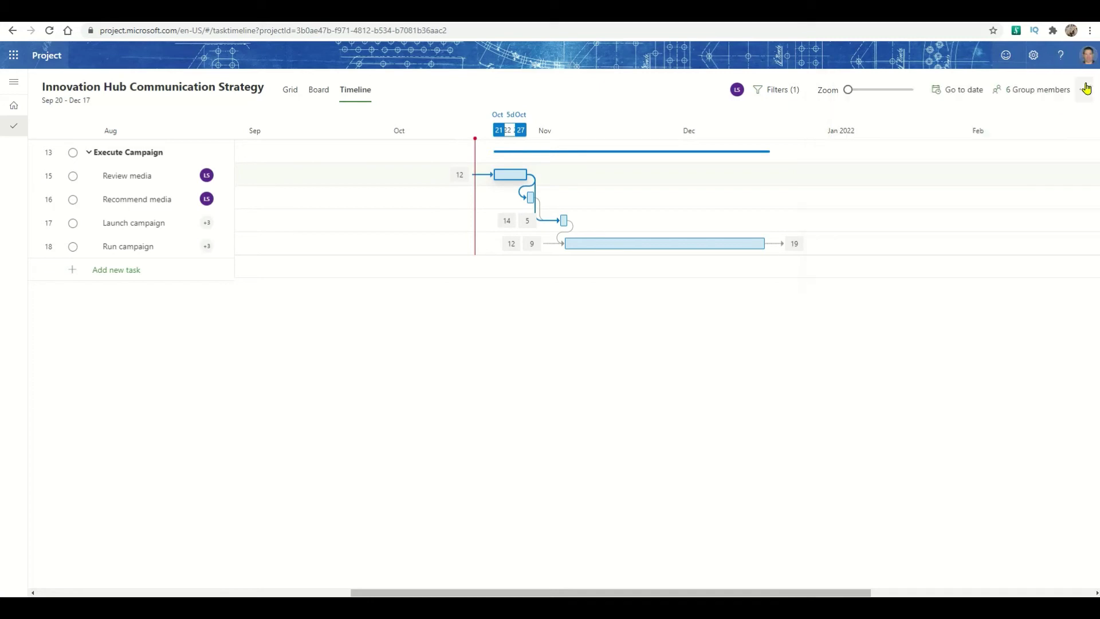
pyautogui.click(11, 108)
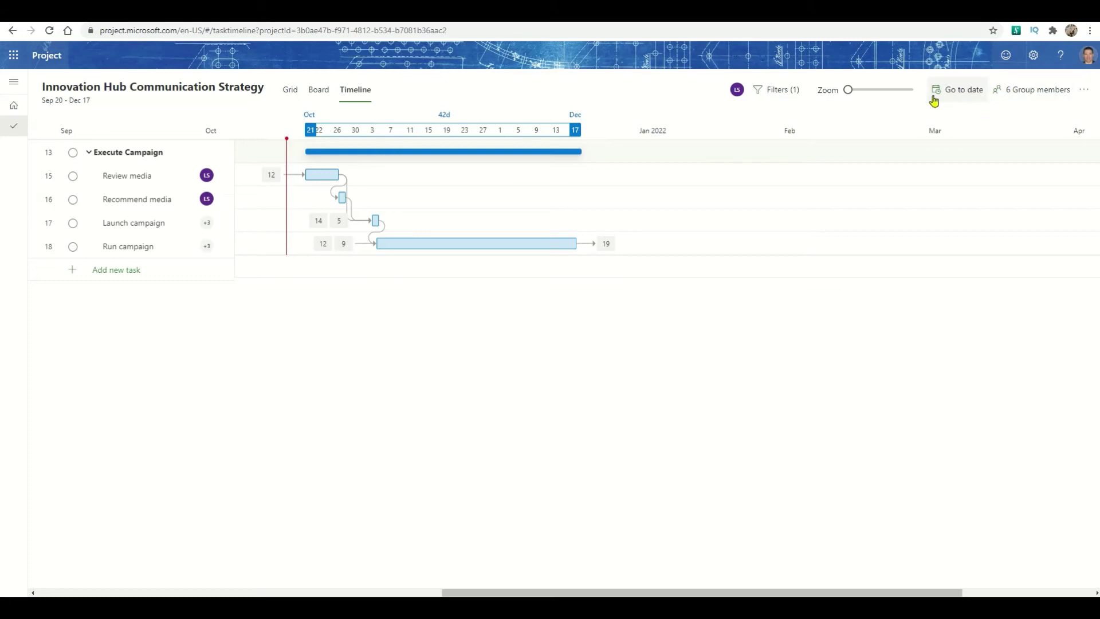
pyautogui.click(785, 98)
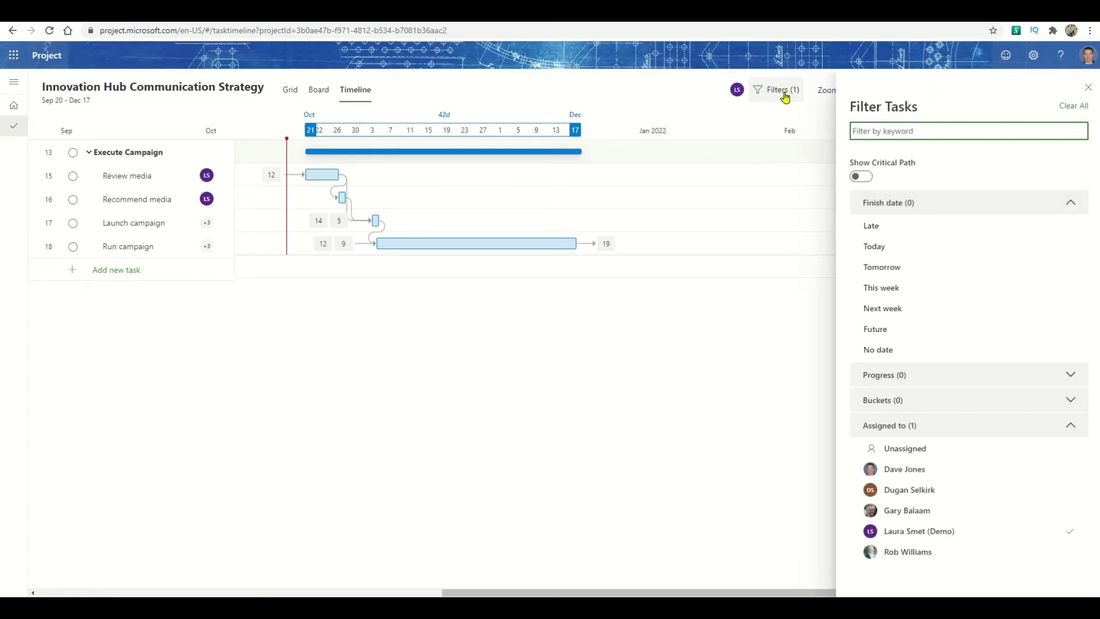